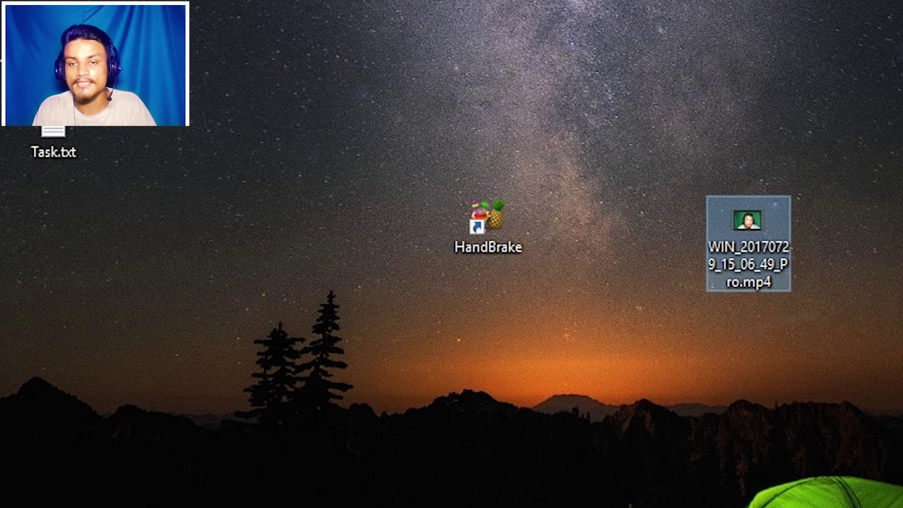
Launch HandBrake from the desktop shortcut.
{"action": "mouse_move", "coordinate": [736, 239]}
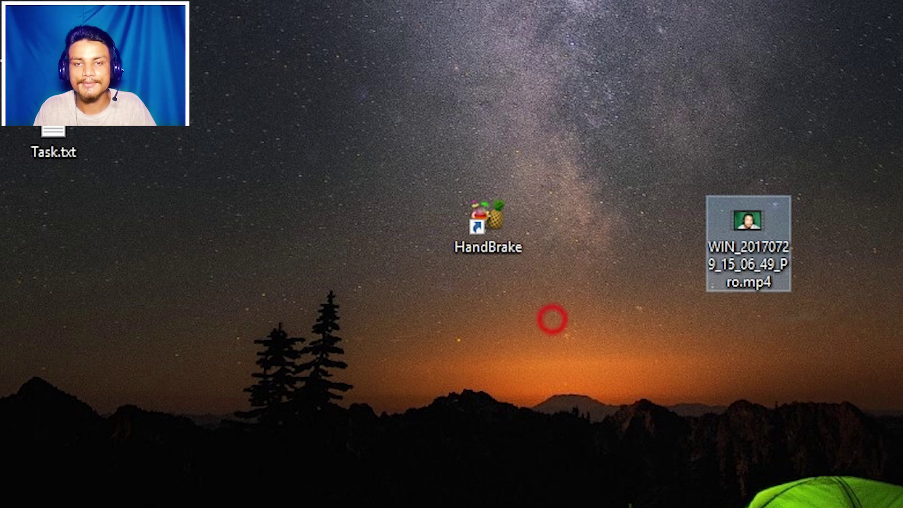
{"action": "left_click", "coordinate": [499, 218]}
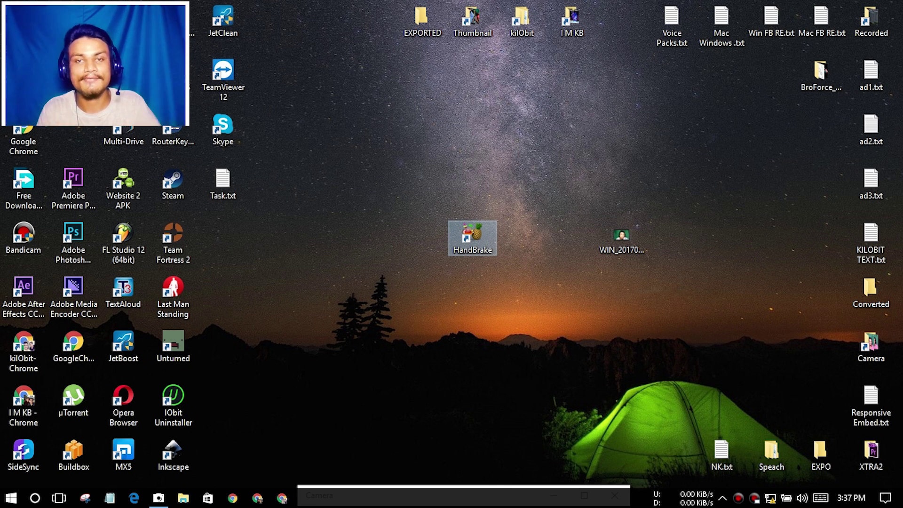
{"action": "key", "text": "Return"}
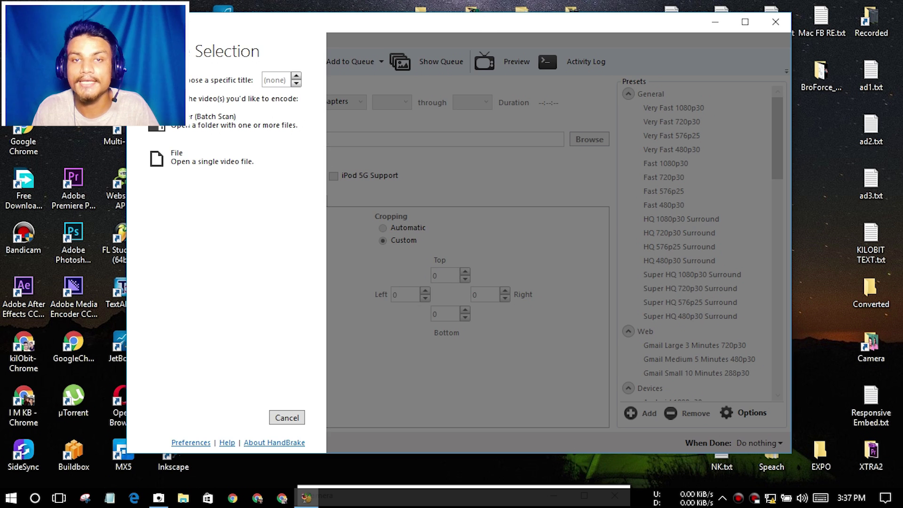
{"action": "left_click_drag", "start_coordinate": [485, 29], "coordinate": [492, 34]}
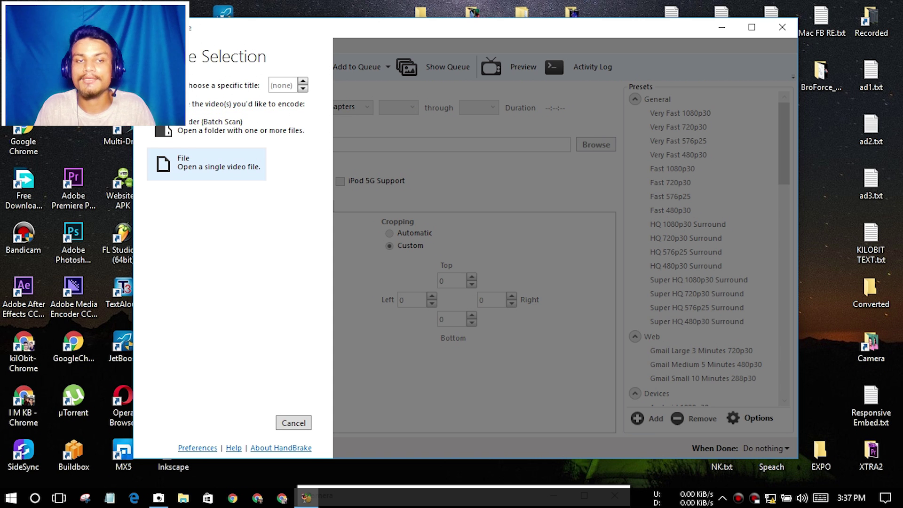
Open the single video file WIN_20170729_15_06_49_Pro.mp4 from the Desktop folder as the source.
{"action": "left_click", "coordinate": [212, 168]}
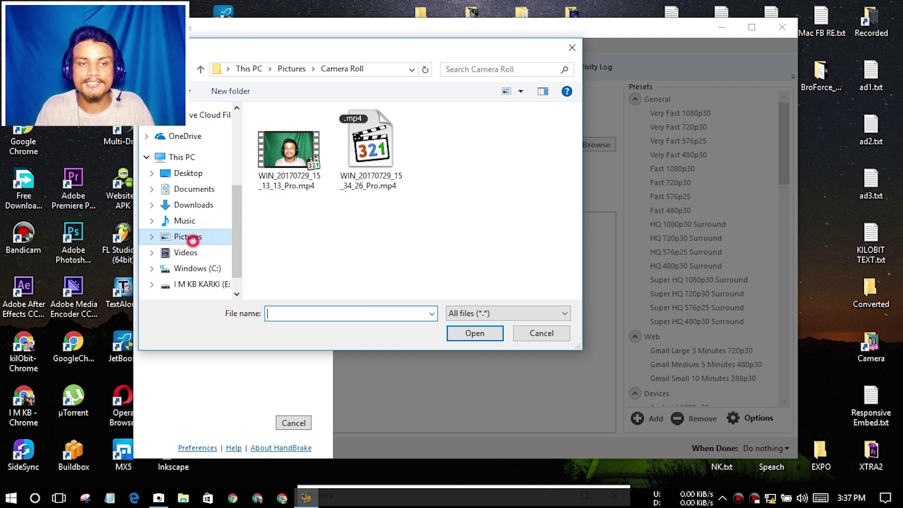
{"action": "left_click", "coordinate": [177, 236]}
{"action": "left_click", "coordinate": [182, 189]}
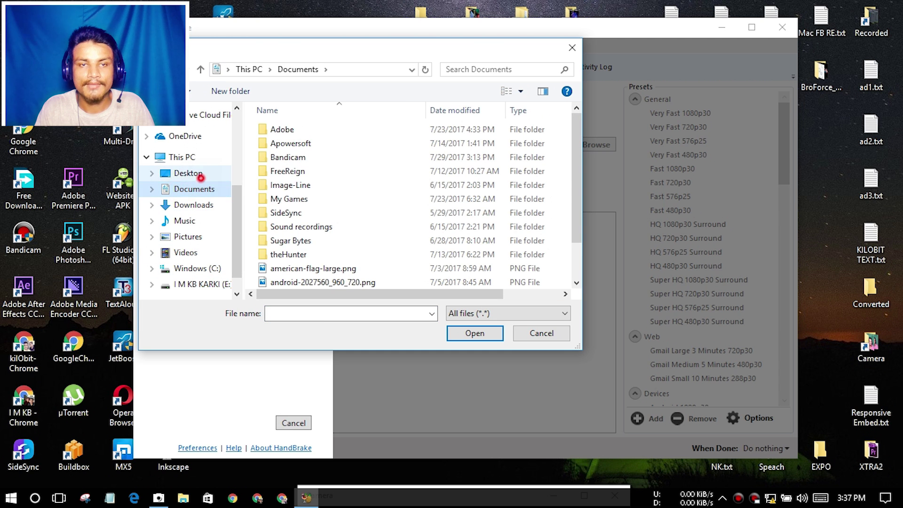
{"action": "left_click", "coordinate": [188, 173]}
{"action": "scroll", "coordinate": [301, 238], "scroll_direction": "down", "scroll_amount": 4}
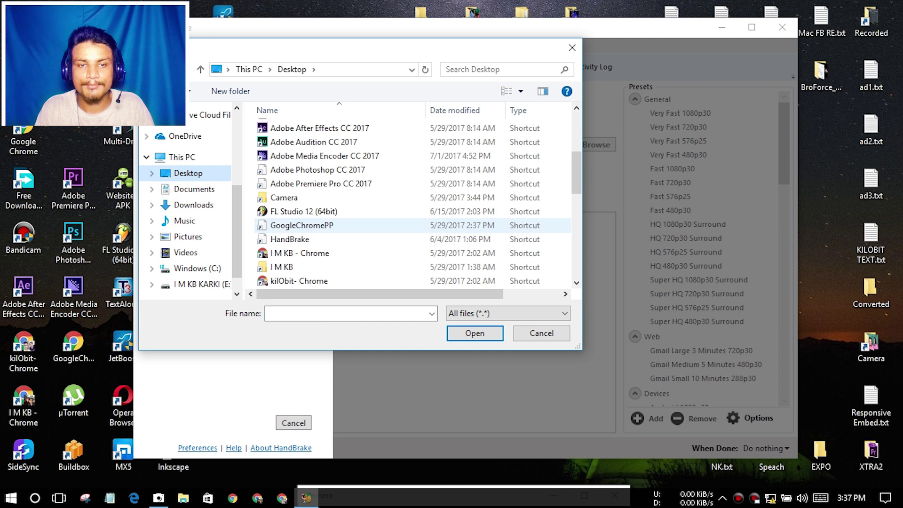
{"action": "scroll", "coordinate": [301, 225], "scroll_direction": "down", "scroll_amount": 7}
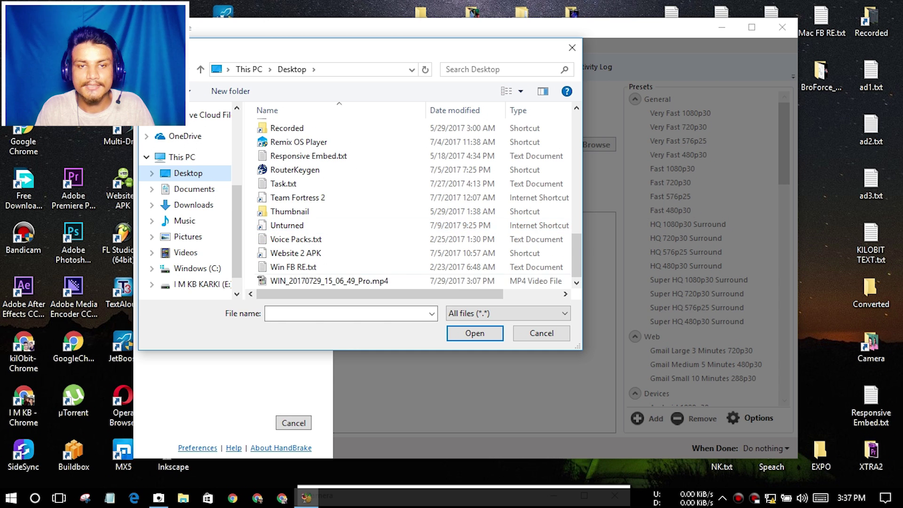
{"action": "left_click", "coordinate": [353, 280]}
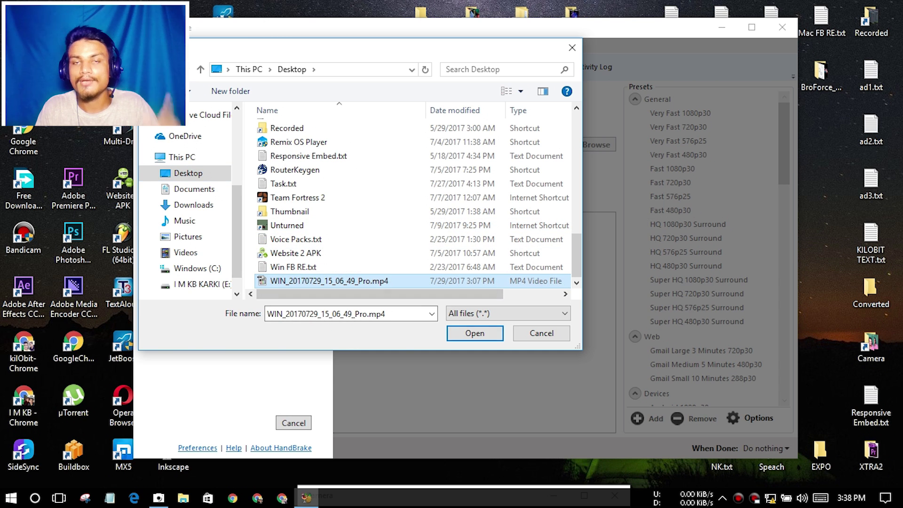
{"action": "left_click", "coordinate": [470, 333]}
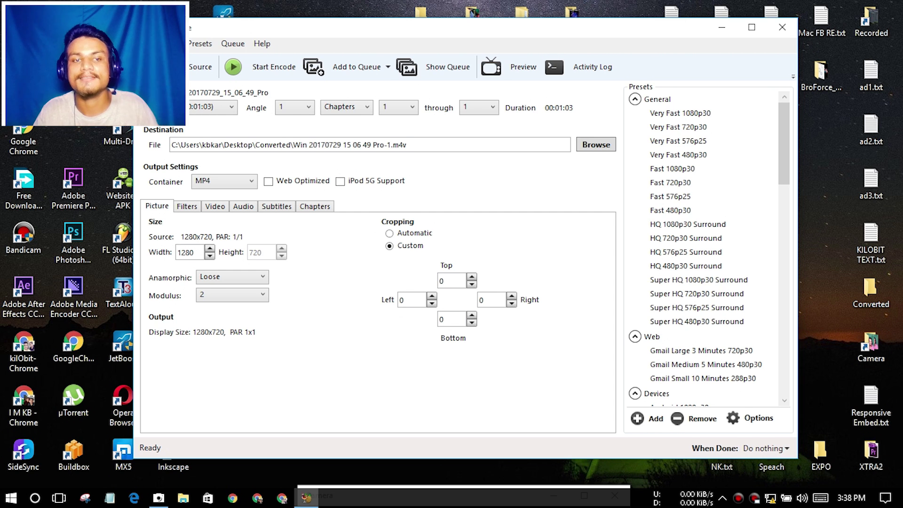
Check the picture, filter and video settings of the loaded video and start the encode.
{"action": "left_click_drag", "start_coordinate": [165, 27], "coordinate": [173, 24]}
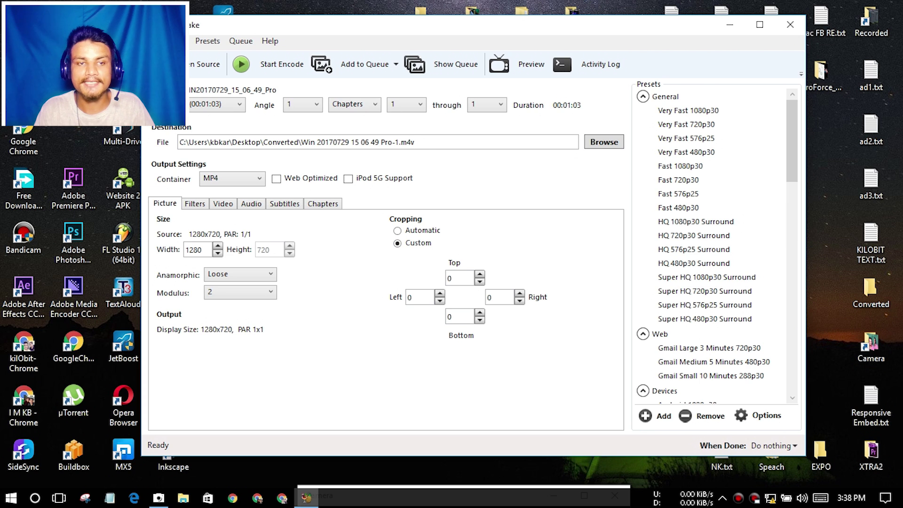
{"action": "left_click", "coordinate": [195, 203]}
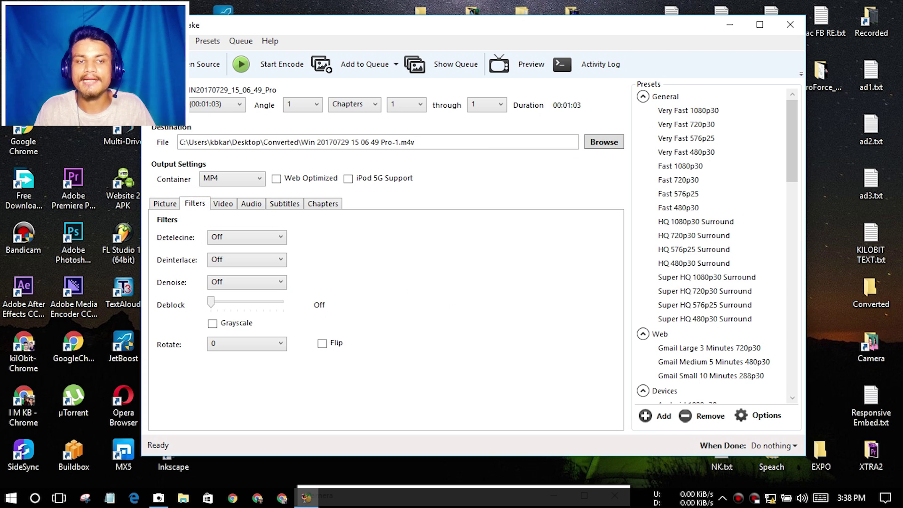
{"action": "left_click", "coordinate": [223, 204]}
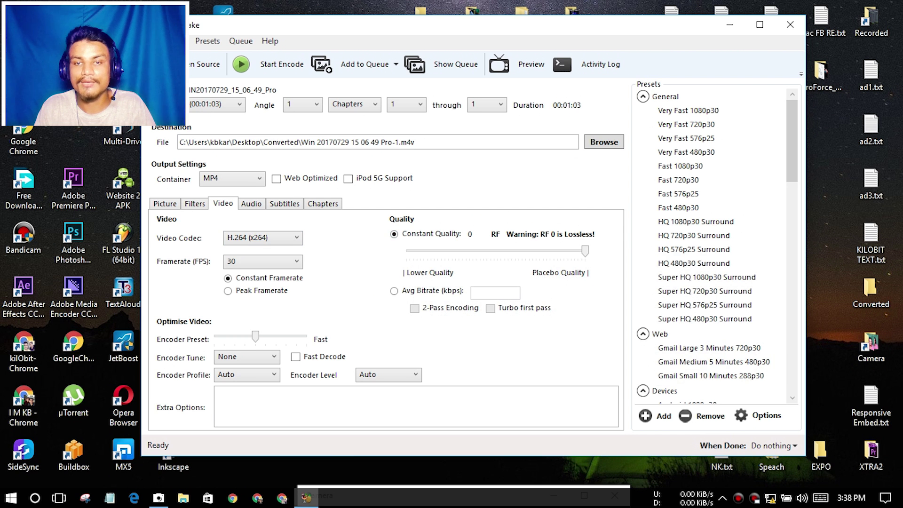
{"action": "mouse_move", "coordinate": [553, 249]}
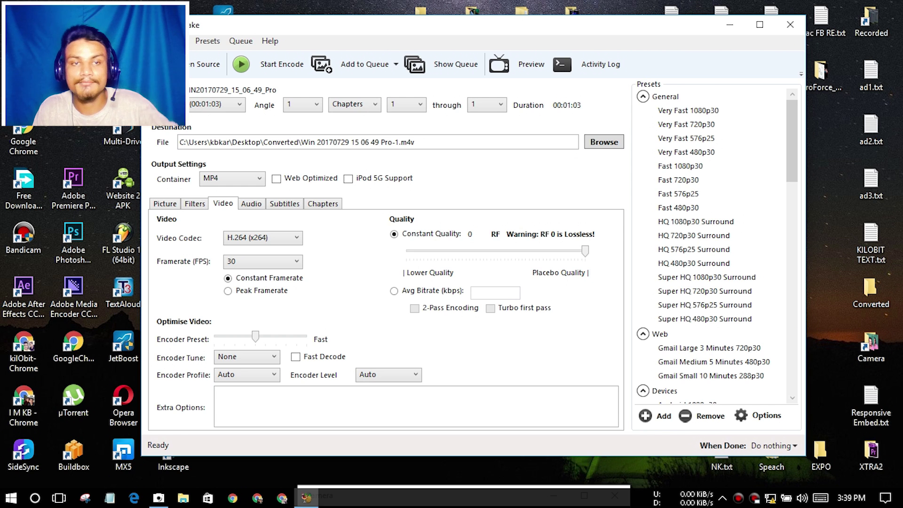
{"action": "left_click", "coordinate": [165, 203]}
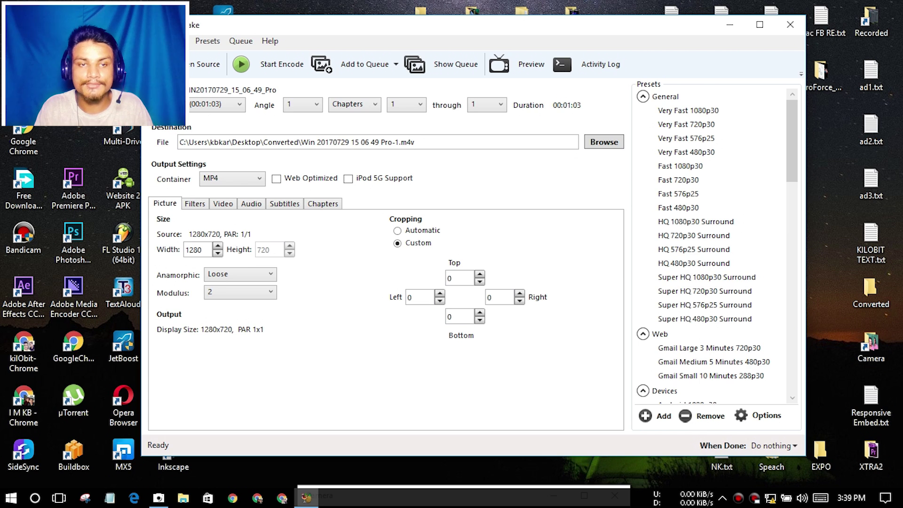
{"action": "left_click", "coordinate": [223, 203]}
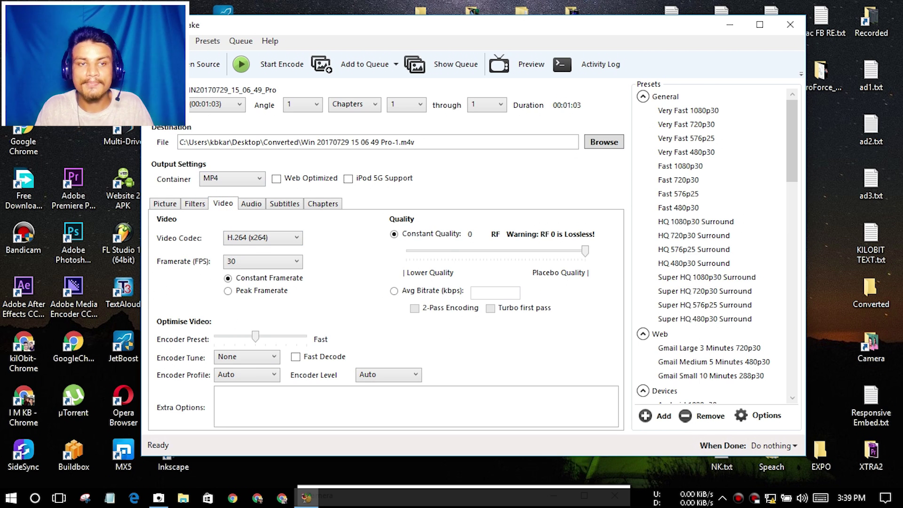
{"action": "left_click", "coordinate": [165, 203]}
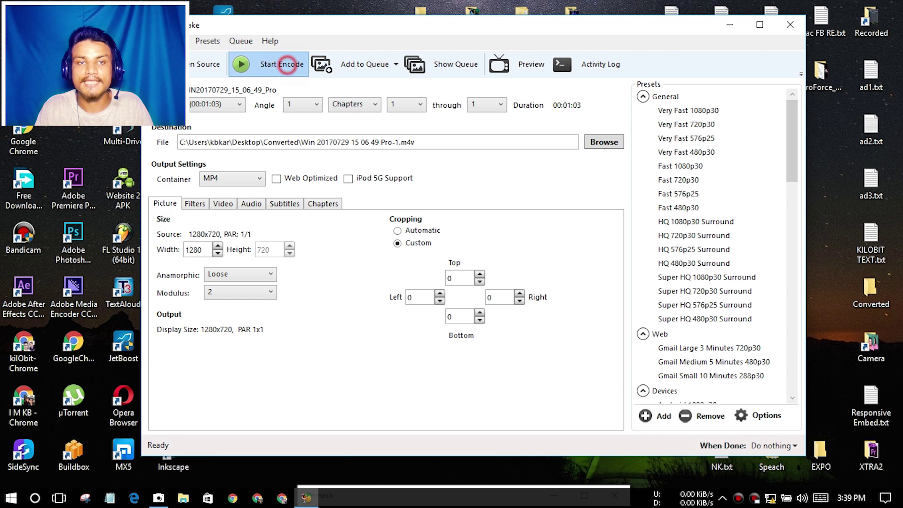
{"action": "left_click", "coordinate": [284, 64]}
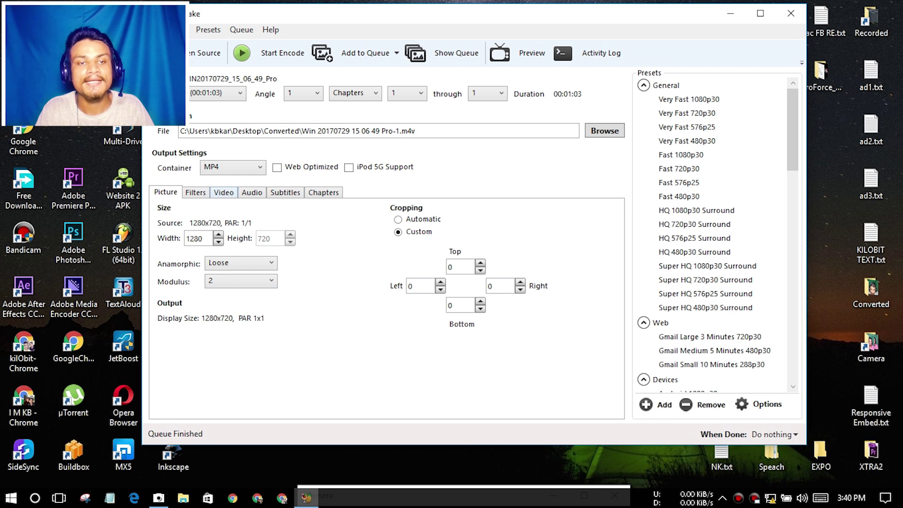
Set the video codec to MPEG-2 and check the picture and video settings.
{"action": "left_click", "coordinate": [224, 192]}
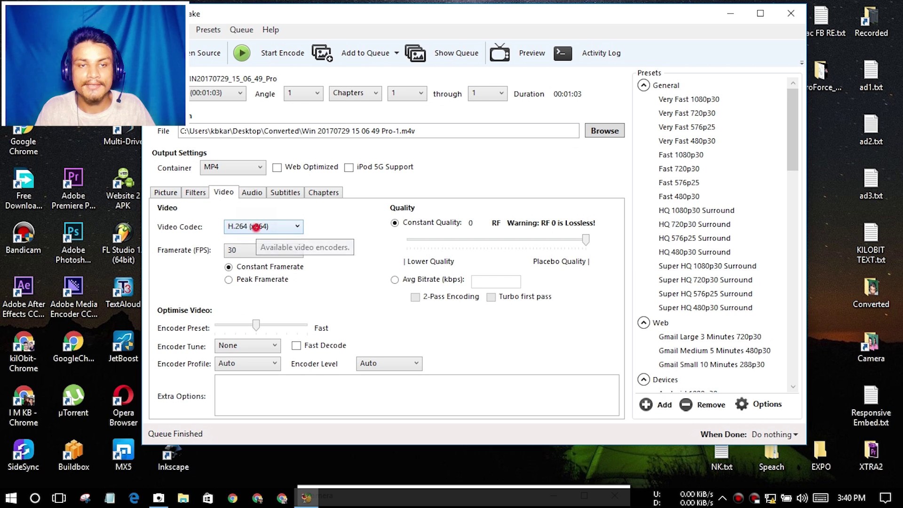
{"action": "left_click", "coordinate": [261, 227]}
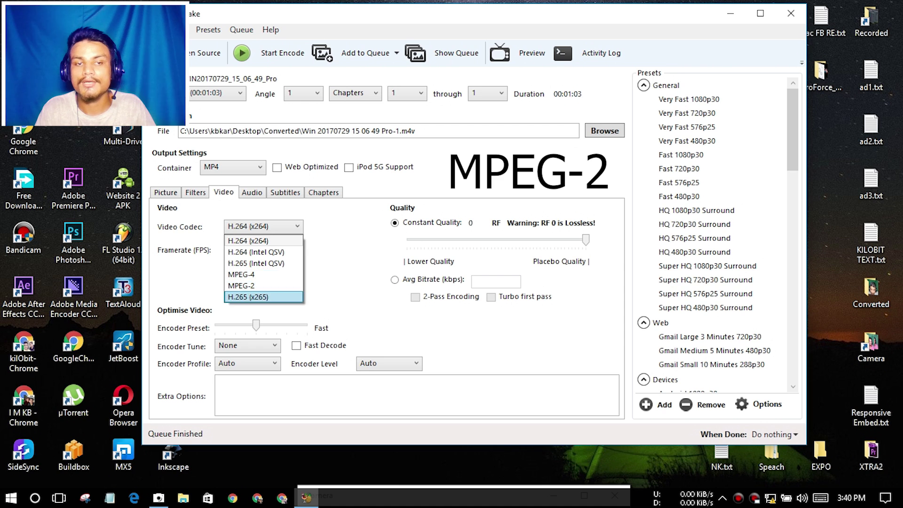
{"action": "left_click", "coordinate": [248, 287]}
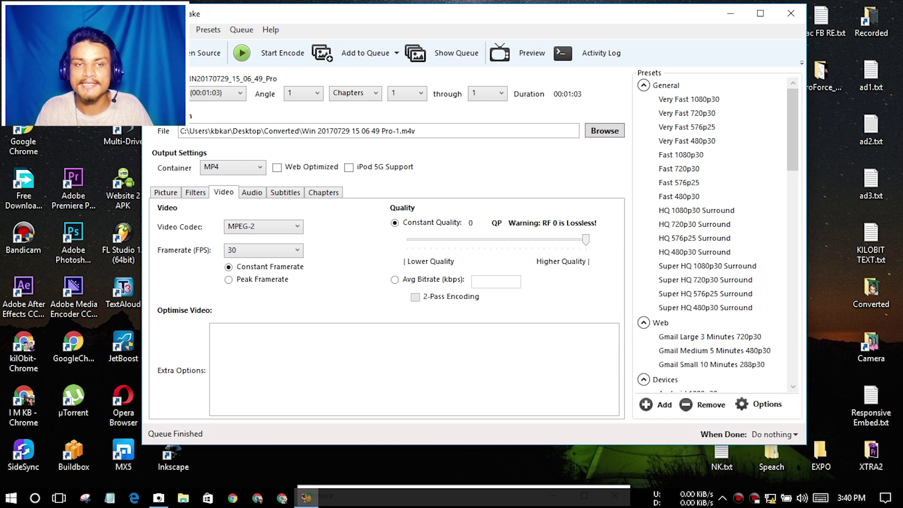
{"action": "left_click", "coordinate": [166, 192]}
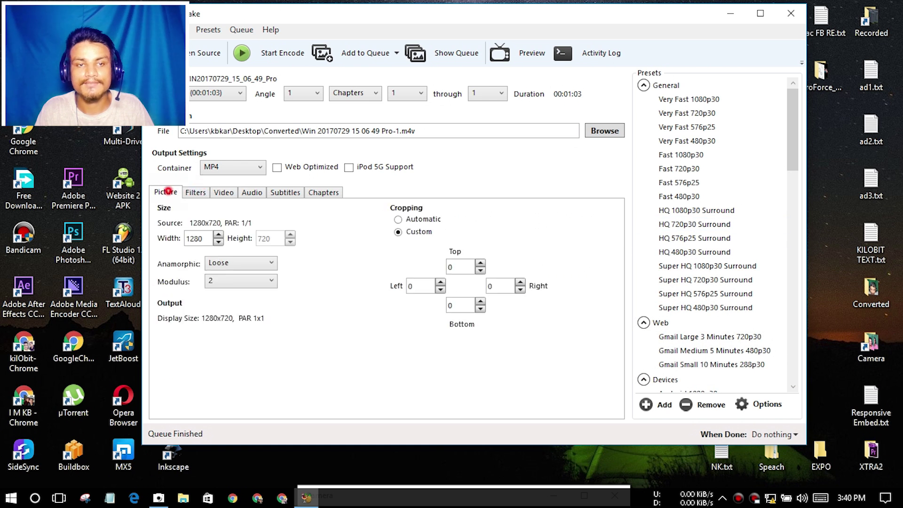
{"action": "left_click", "coordinate": [223, 193]}
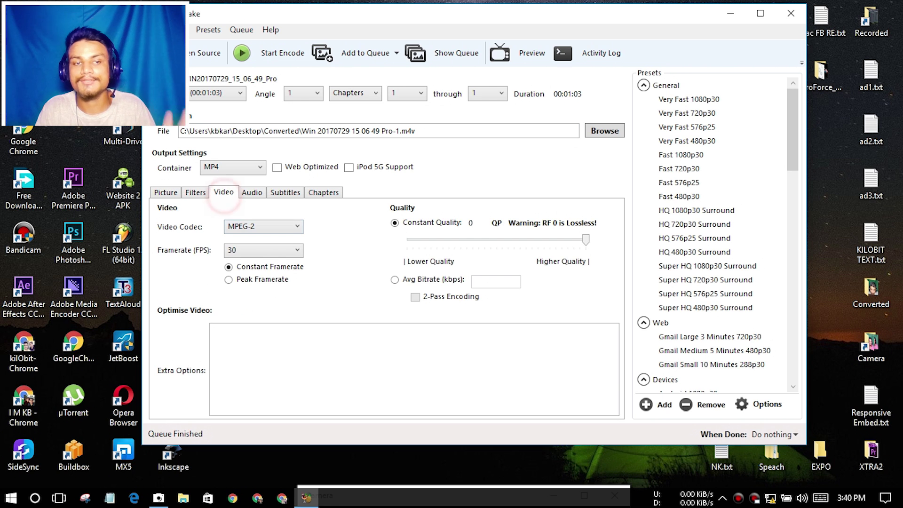
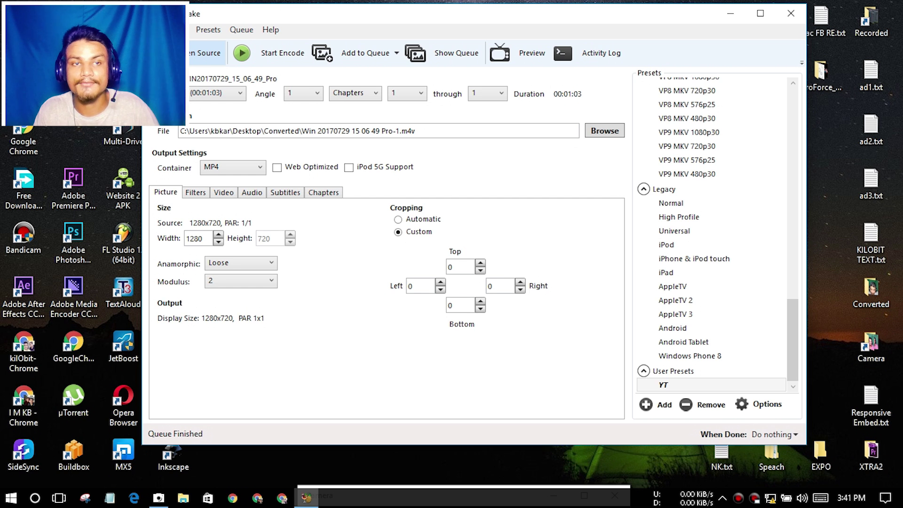
Reopen WIN_20170729_15_06_49_Pro.mp4 from the Desktop folder as the single-file source.
{"action": "left_click", "coordinate": [207, 52]}
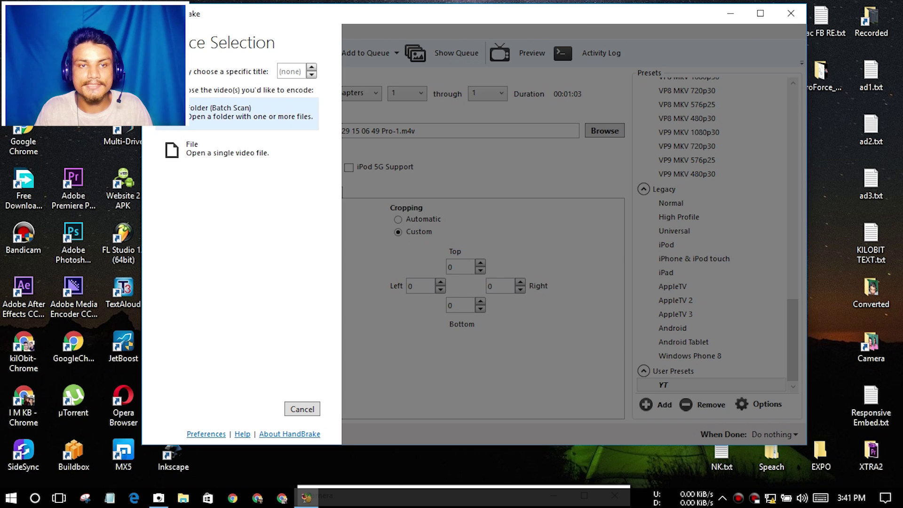
{"action": "left_click", "coordinate": [205, 153]}
{"action": "scroll", "coordinate": [329, 239], "scroll_direction": "down", "scroll_amount": 10}
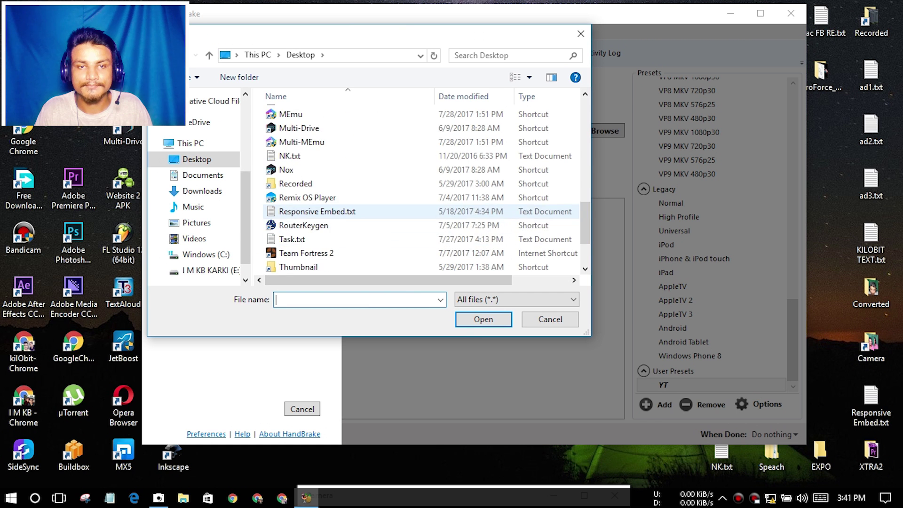
{"action": "left_click", "coordinate": [358, 266]}
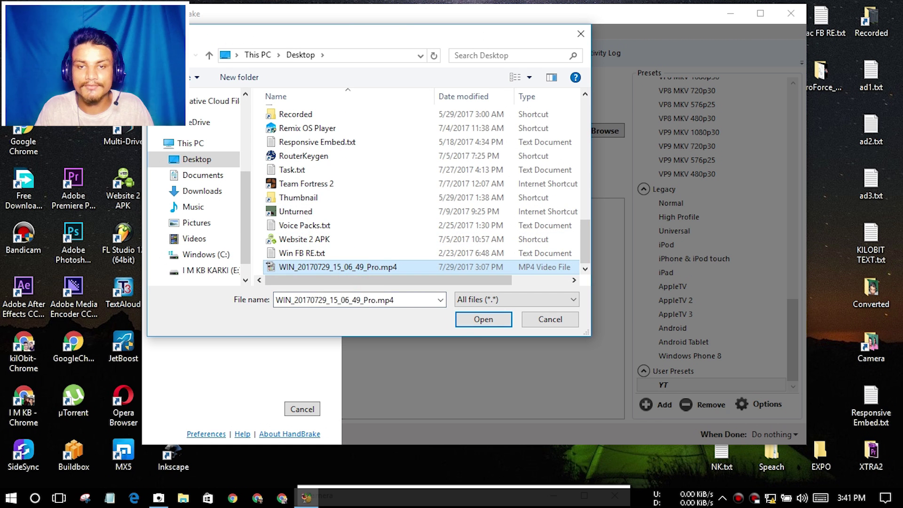
{"action": "left_click", "coordinate": [485, 315]}
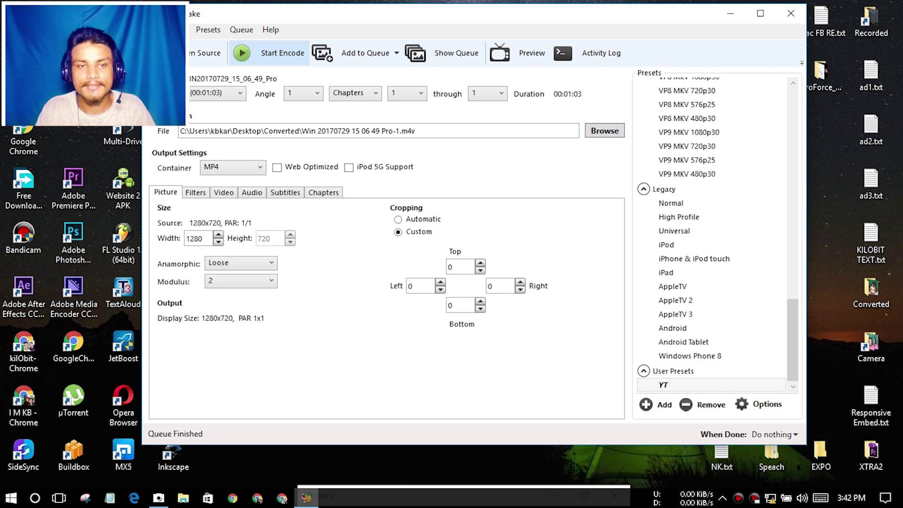
Check the video and picture settings, try to start the encode, and decline overwriting the existing output file.
{"action": "left_click", "coordinate": [224, 192]}
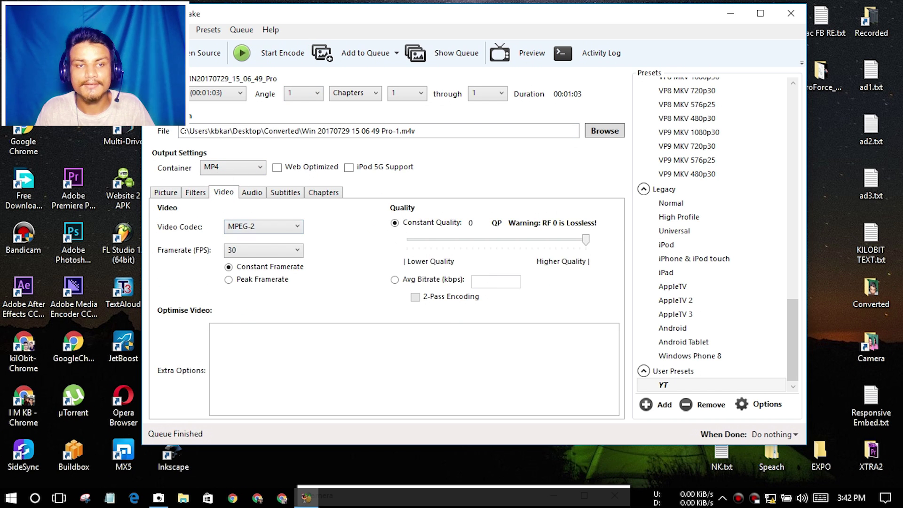
{"action": "left_click", "coordinate": [166, 192]}
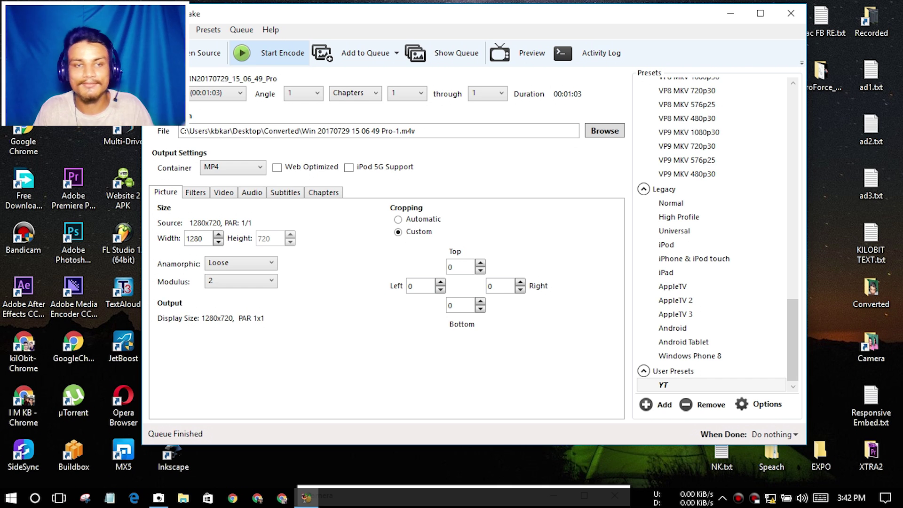
{"action": "left_click", "coordinate": [282, 53]}
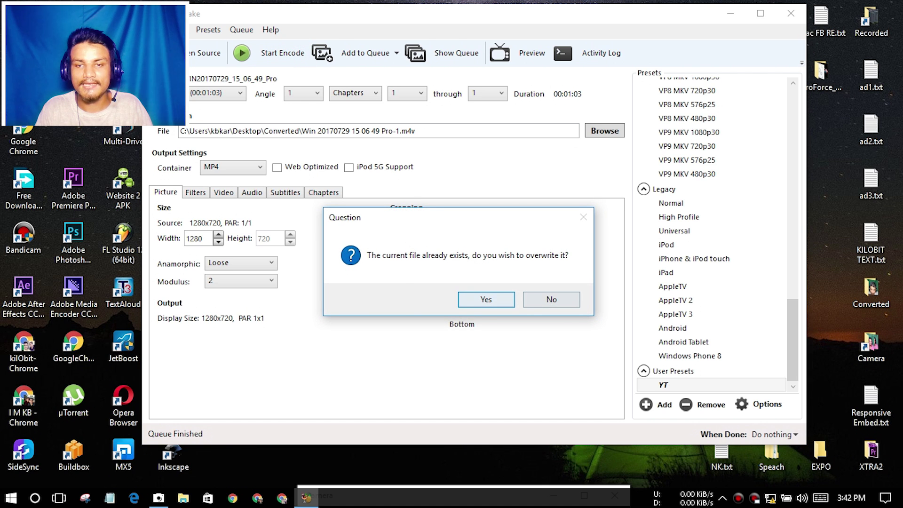
{"action": "left_click", "coordinate": [562, 299]}
{"action": "left_click", "coordinate": [386, 132]}
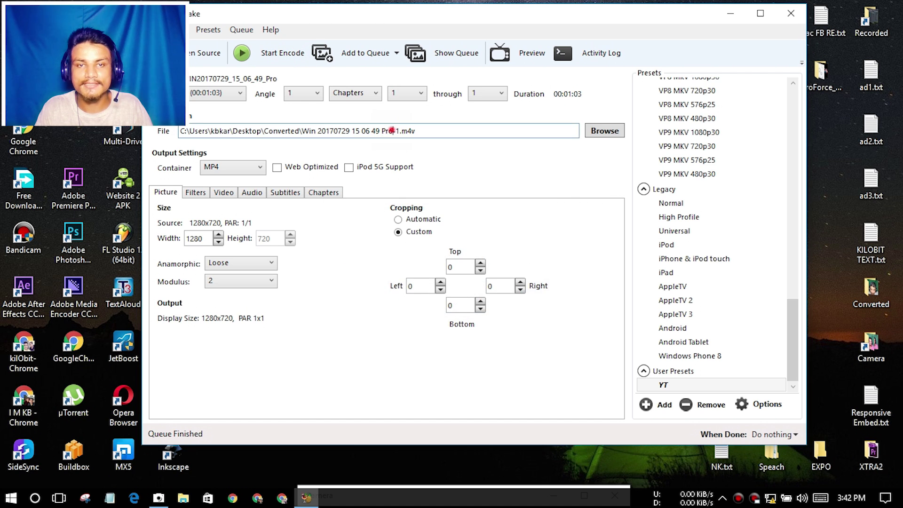
{"action": "left_click", "coordinate": [400, 131]}
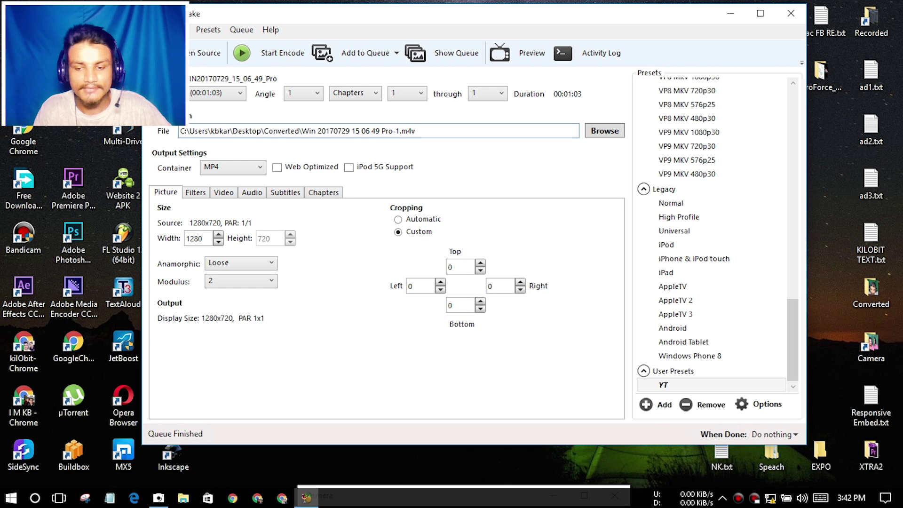
{"action": "type", "text": "22"}
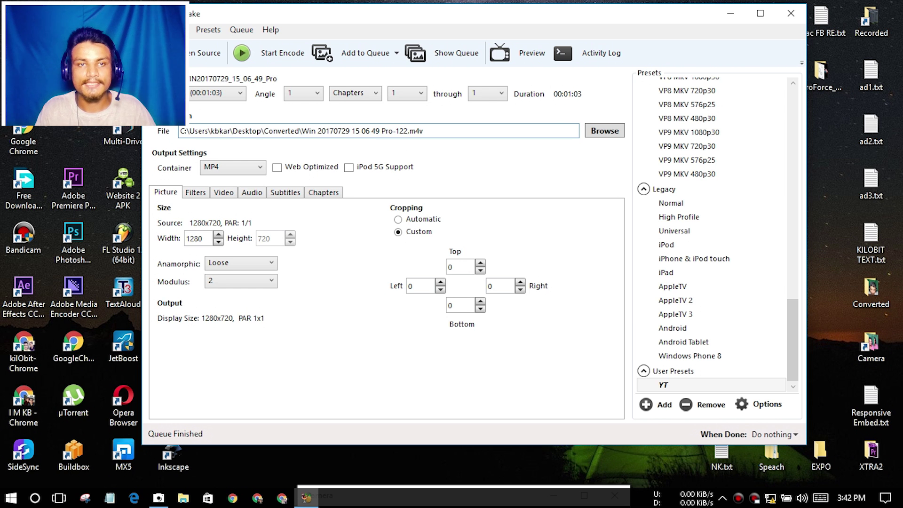
{"action": "key", "text": "ctrl+e"}
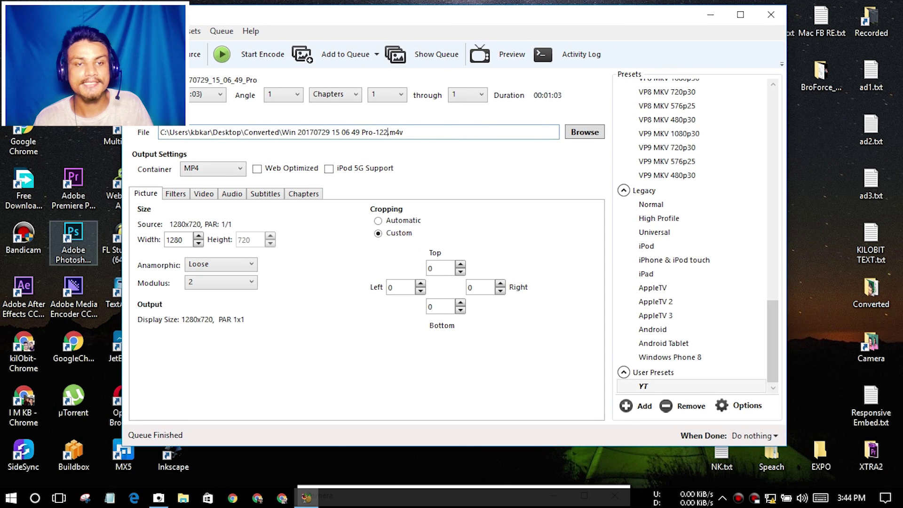
Switch the MPEG-2 video quality mode between average bitrate and constant quality, ending on constant quality.
{"action": "left_click", "coordinate": [204, 193]}
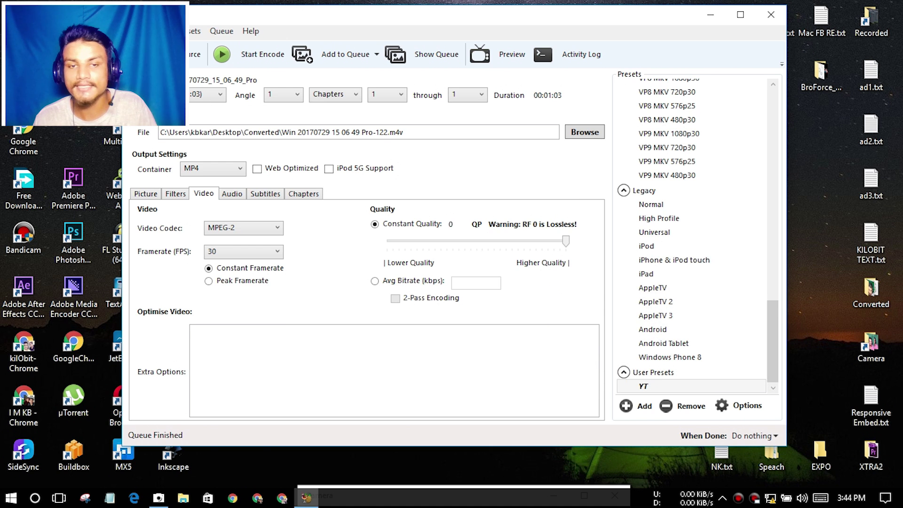
{"action": "left_click", "coordinate": [375, 281]}
{"action": "left_click", "coordinate": [375, 224]}
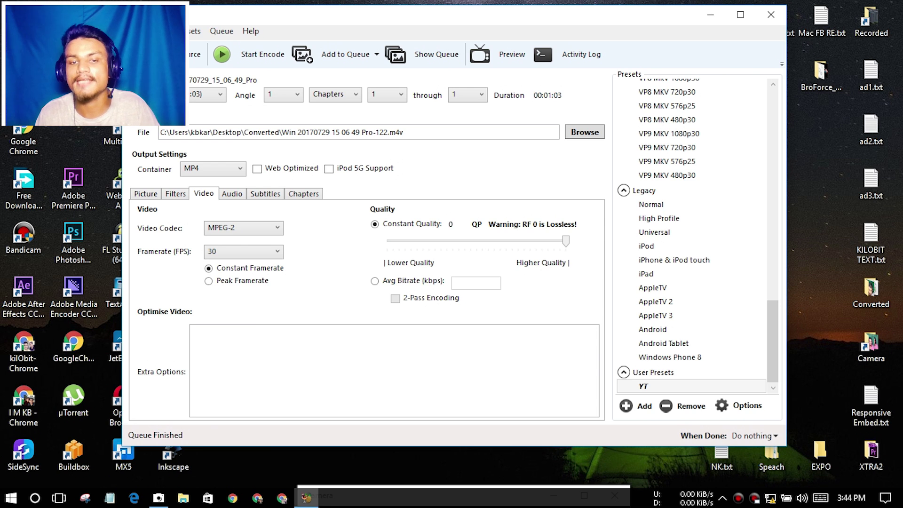
{"action": "left_click", "coordinate": [375, 281]}
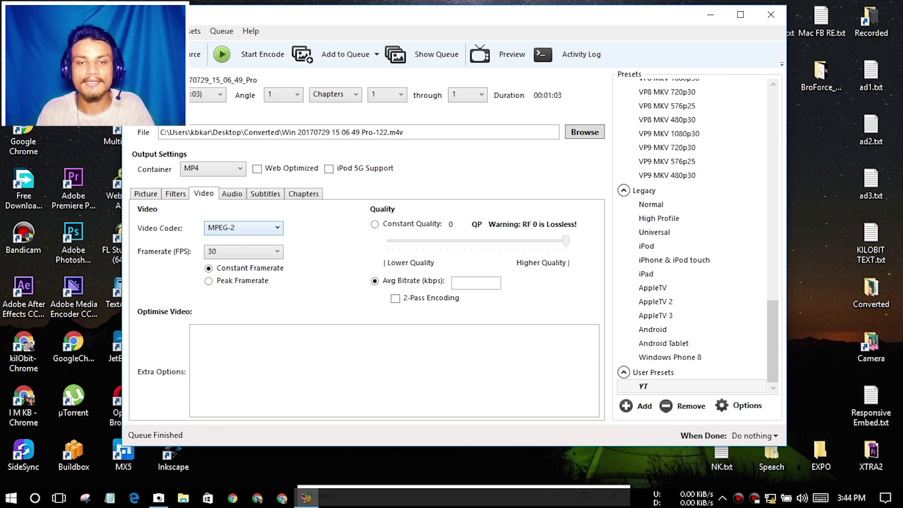
{"action": "left_click", "coordinate": [375, 223]}
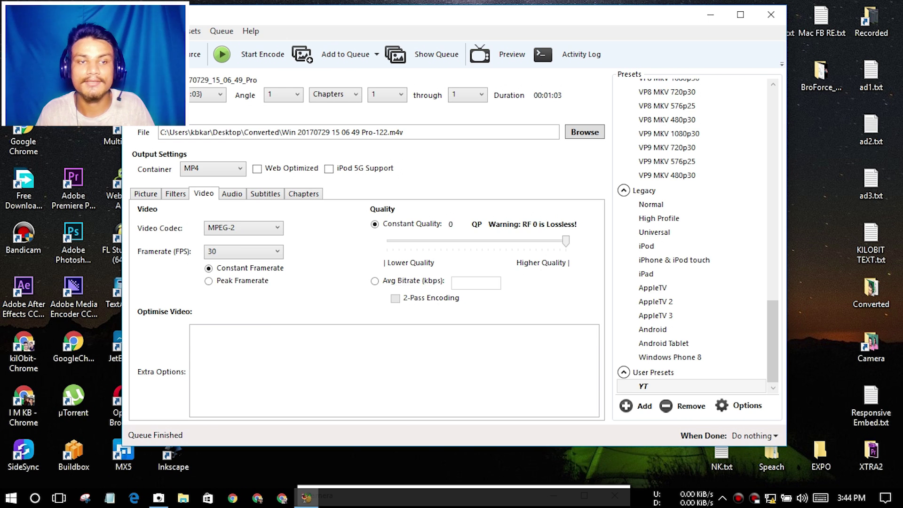
Review the picture and video settings once more and close HandBrake.
{"action": "left_click", "coordinate": [146, 193]}
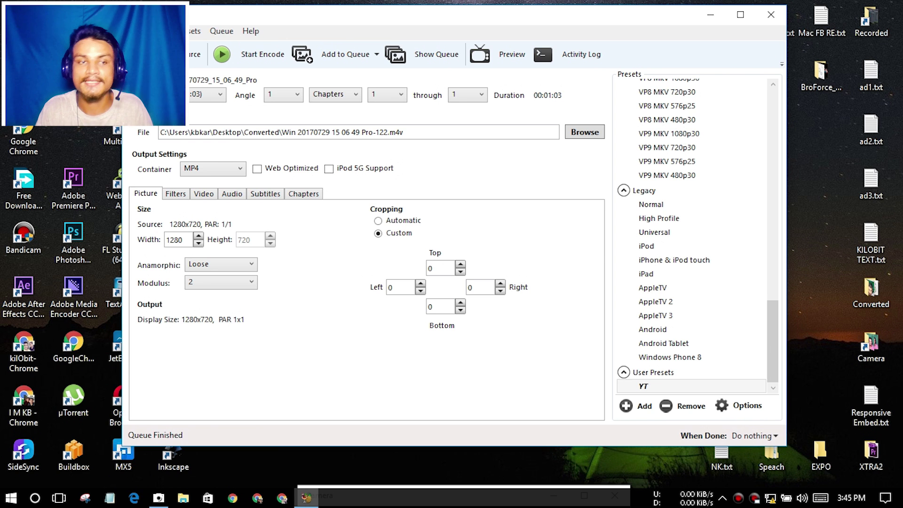
{"action": "left_click_drag", "start_coordinate": [423, 13], "coordinate": [535, 16]}
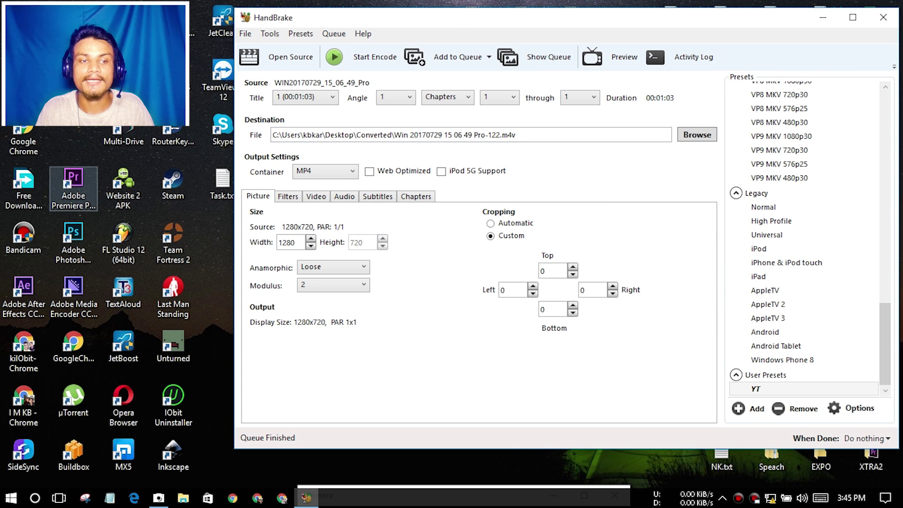
{"action": "left_click", "coordinate": [73, 188]}
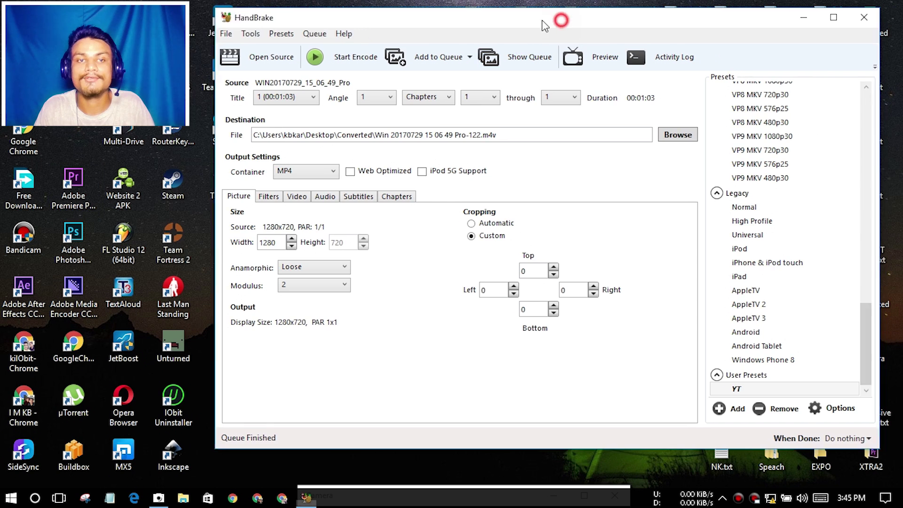
{"action": "left_click_drag", "start_coordinate": [562, 21], "coordinate": [463, 25]}
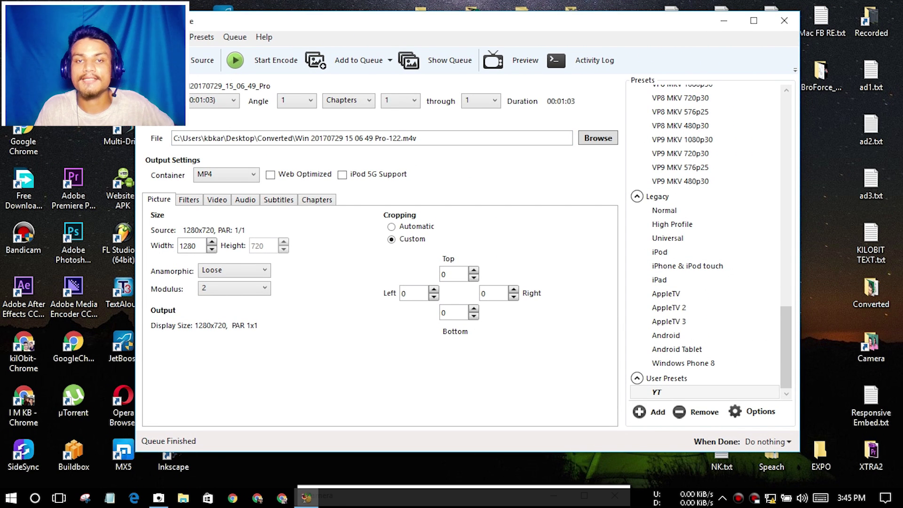
{"action": "left_click", "coordinate": [217, 199]}
{"action": "left_click", "coordinate": [158, 199]}
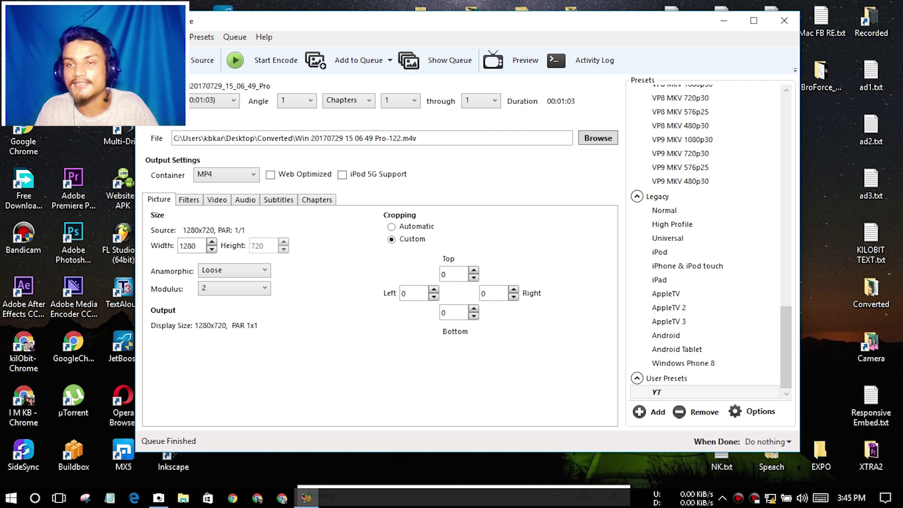
{"action": "left_click", "coordinate": [784, 20]}
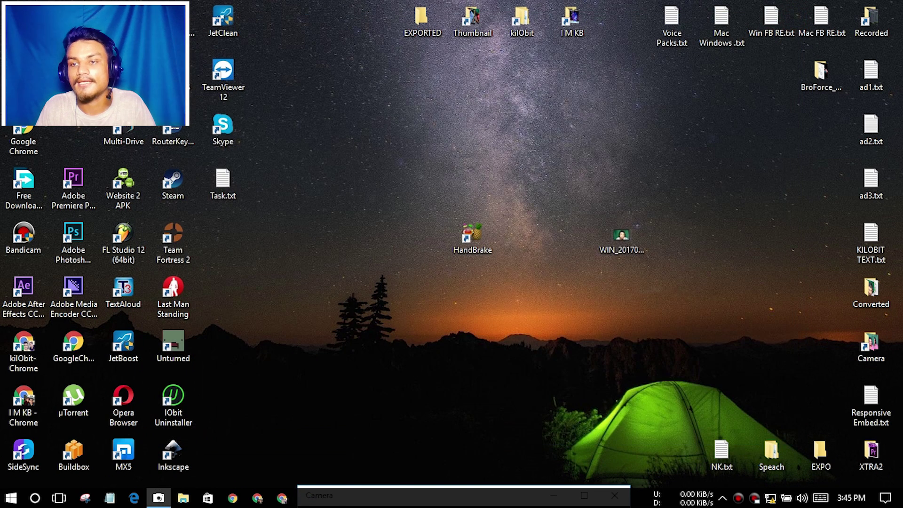
Open the Converted folder on the desktop and compare the file sizes of the two converted videos.
{"action": "double_click", "coordinate": [871, 289]}
{"action": "left_click_drag", "start_coordinate": [413, 323], "coordinate": [586, 285]}
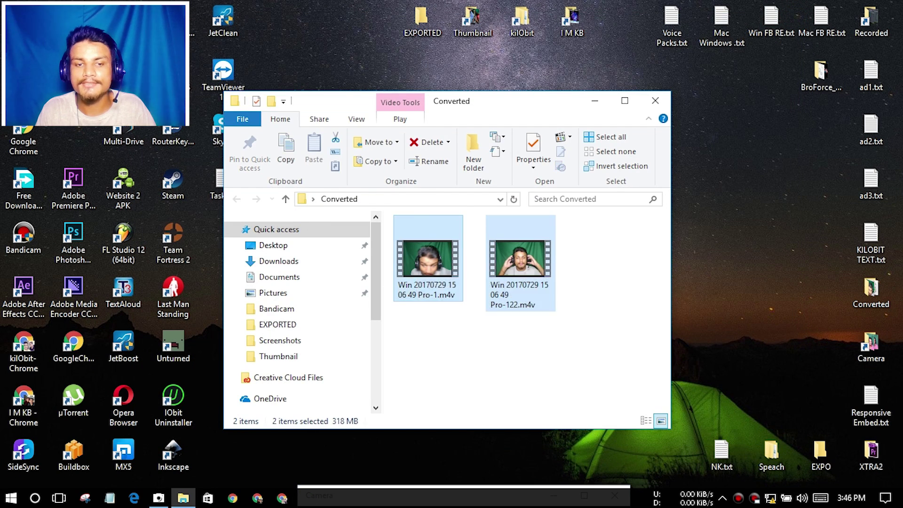
{"action": "left_click", "coordinate": [565, 354]}
{"action": "left_click", "coordinate": [521, 280]}
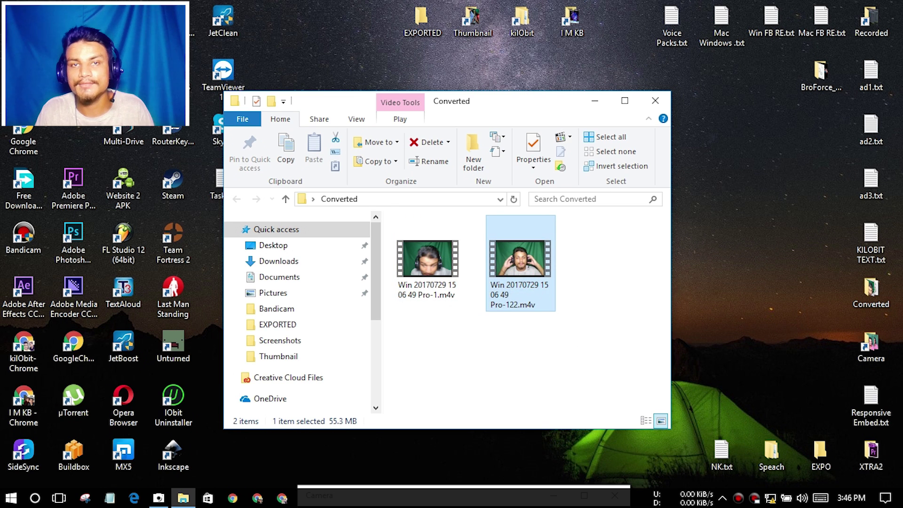
{"action": "left_click", "coordinate": [427, 264]}
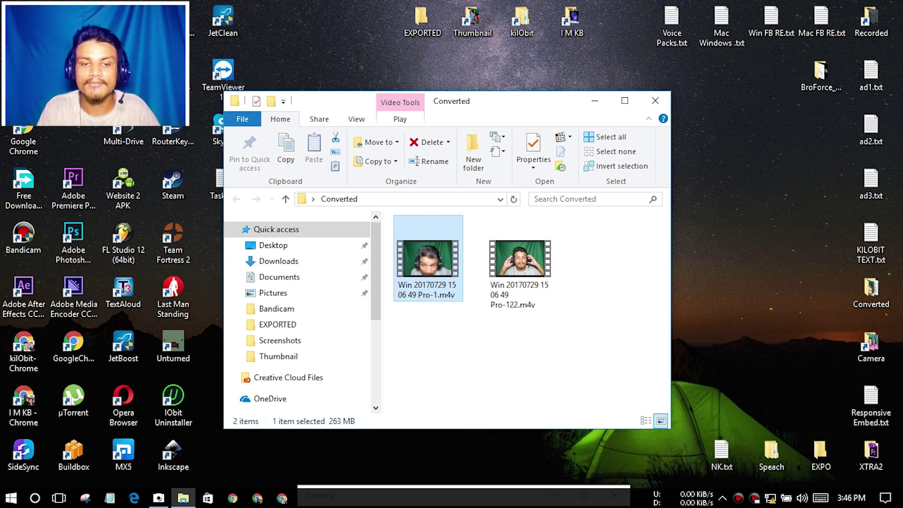
{"action": "left_click_drag", "start_coordinate": [427, 362], "coordinate": [586, 283]}
{"action": "left_click", "coordinate": [528, 379]}
{"action": "double_click", "coordinate": [428, 263]}
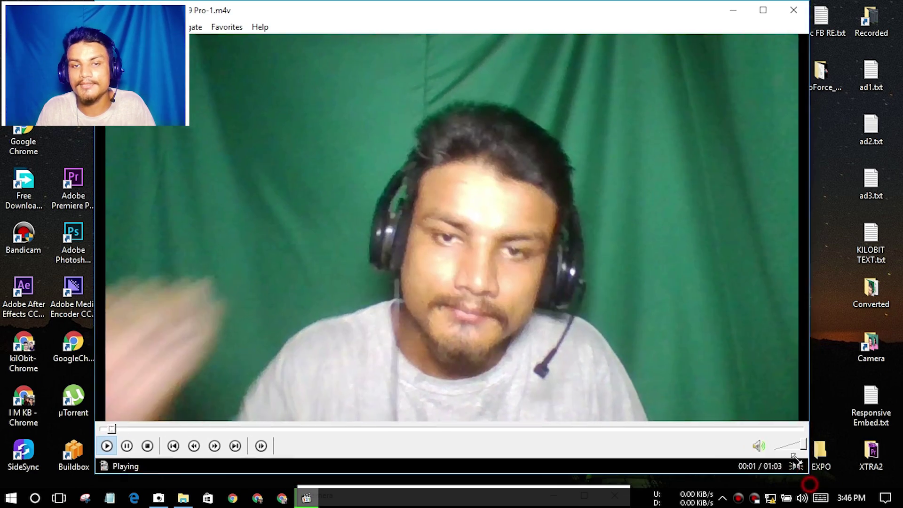
{"action": "left_click_drag", "start_coordinate": [806, 469], "coordinate": [723, 358]}
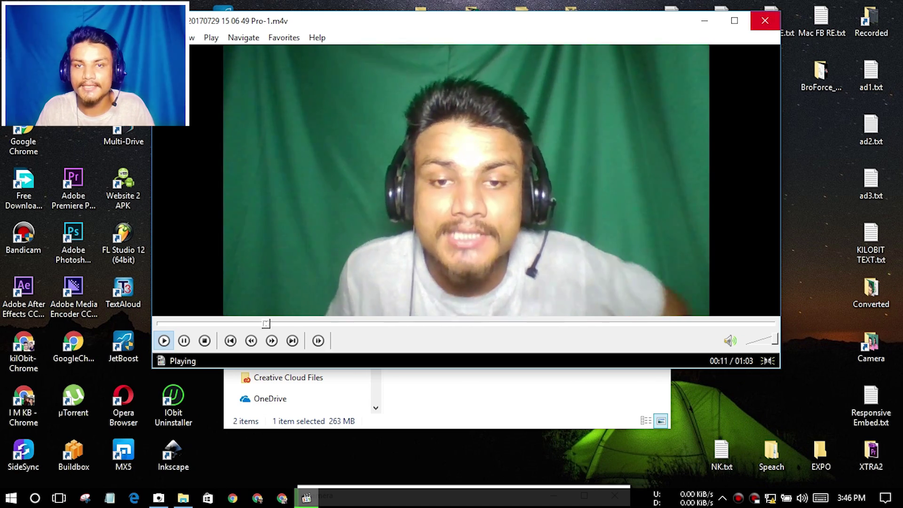
{"action": "left_click", "coordinate": [765, 20]}
{"action": "double_click", "coordinate": [520, 263]}
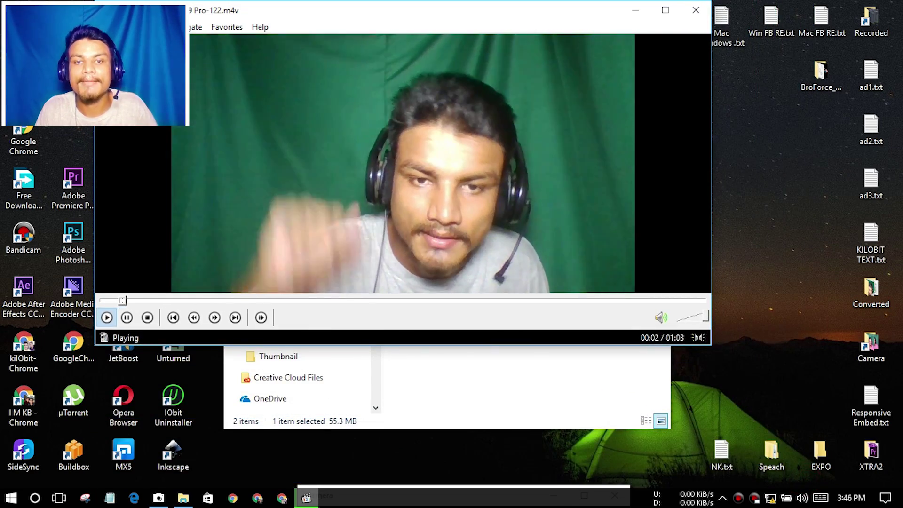
{"action": "left_click_drag", "start_coordinate": [438, 18], "coordinate": [543, 51]}
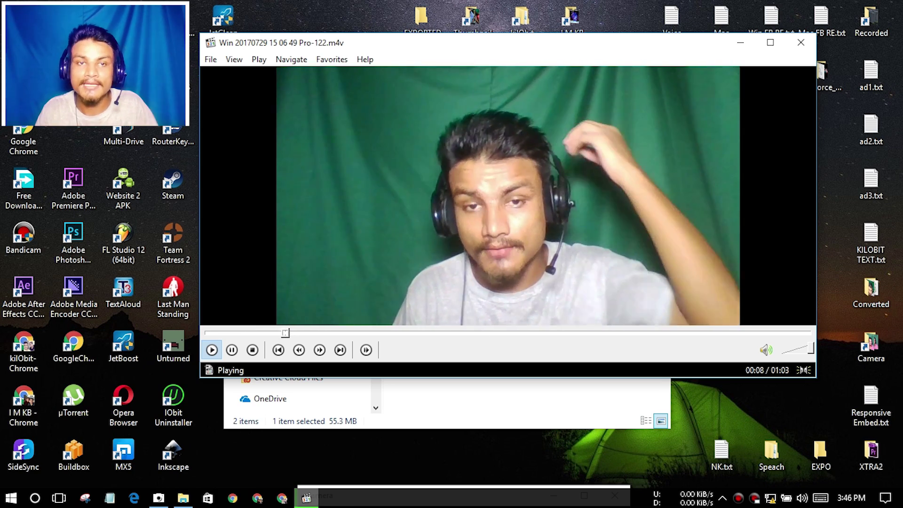
{"action": "left_click", "coordinate": [801, 43]}
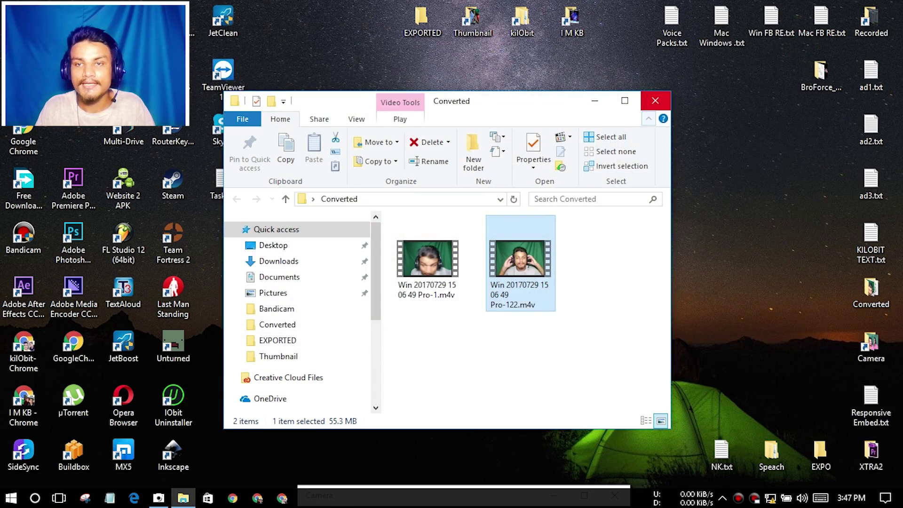
Close the Converted folder and move the HandBrake desktop shortcut between the Google Chrome and Multi-Drive shortcuts.
{"action": "left_click", "coordinate": [650, 101]}
{"action": "left_click_drag", "start_coordinate": [472, 236], "coordinate": [207, 142]}
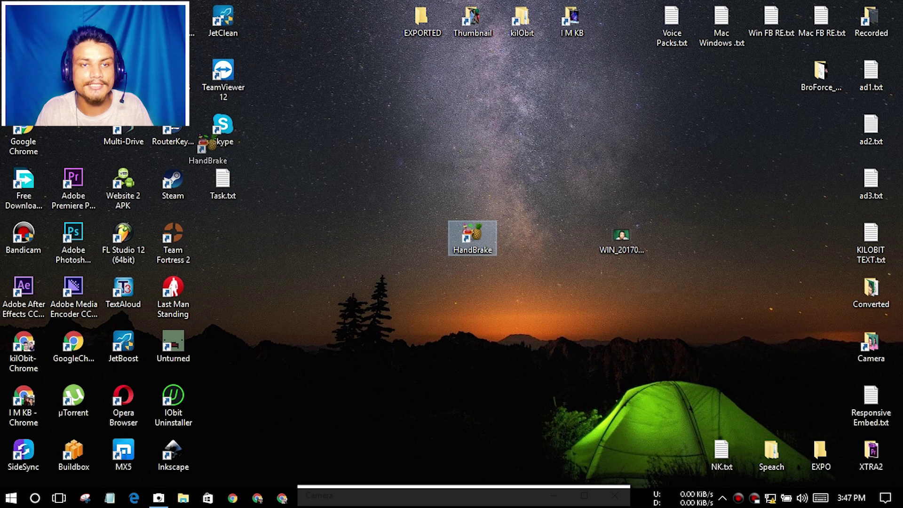
{"action": "left_click_drag", "start_coordinate": [208, 142], "coordinate": [75, 137]}
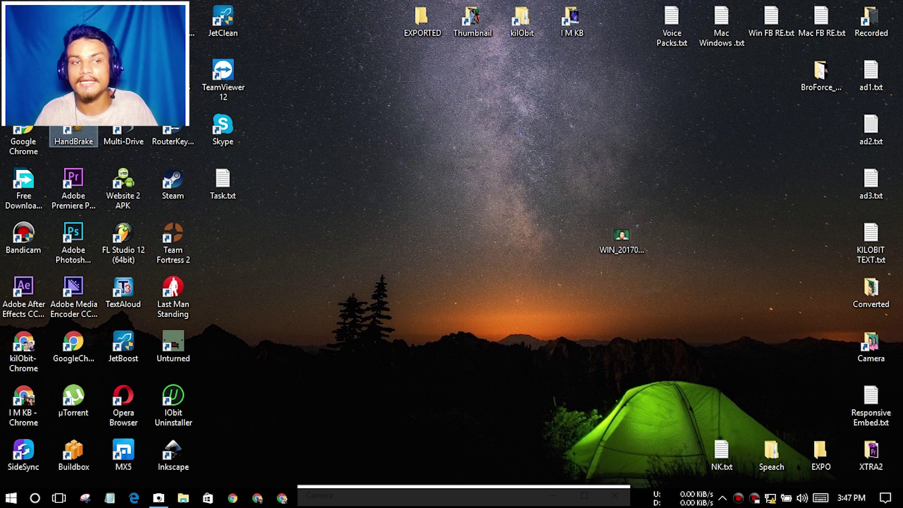
{"action": "left_click", "coordinate": [621, 240]}
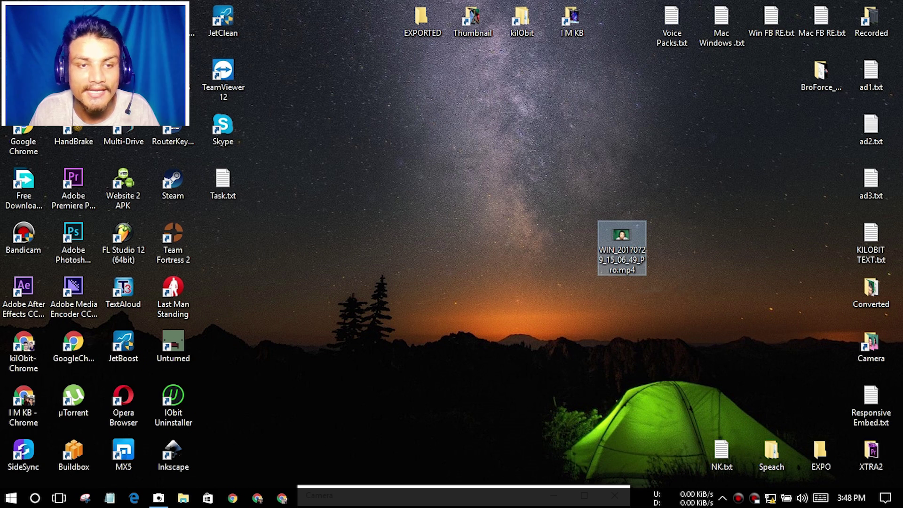
{"action": "left_click", "coordinate": [389, 180]}
{"action": "right_click", "coordinate": [396, 183]}
{"action": "left_click", "coordinate": [448, 221]}
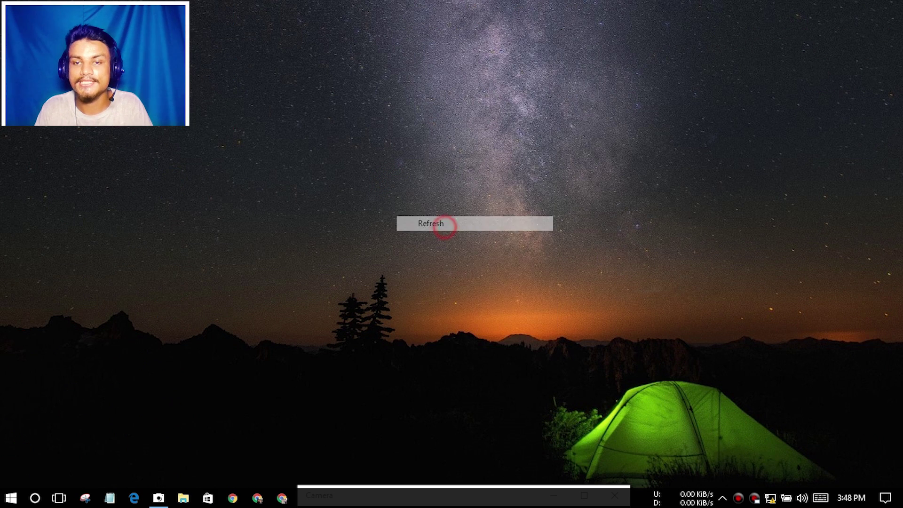
{"action": "right_click", "coordinate": [443, 166]}
{"action": "left_click", "coordinate": [479, 206]}
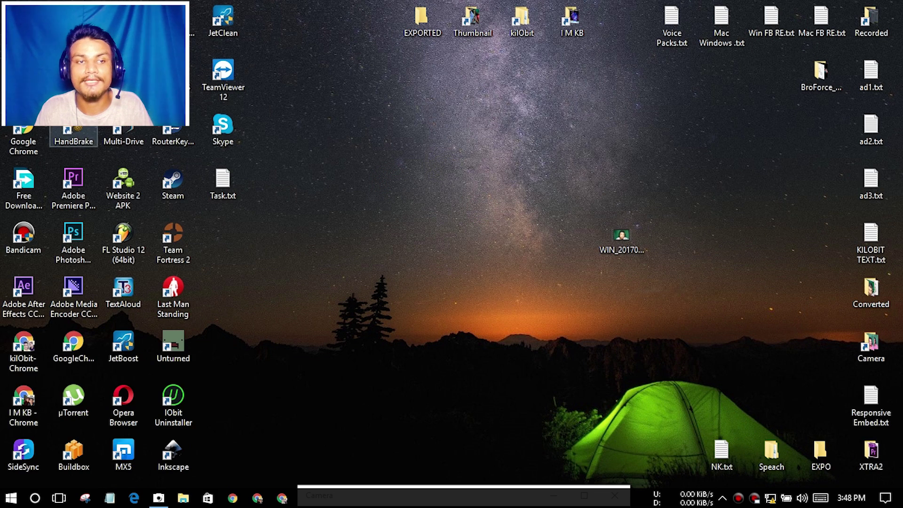